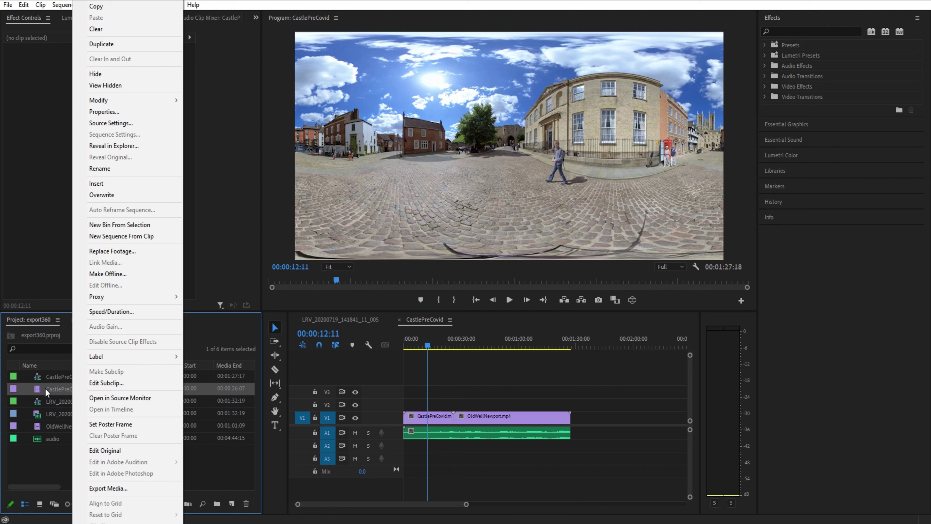
Step: Examine the VR projection, layout and captured view in the properties of CastlePreCovid.mp4
left_click(106, 111)
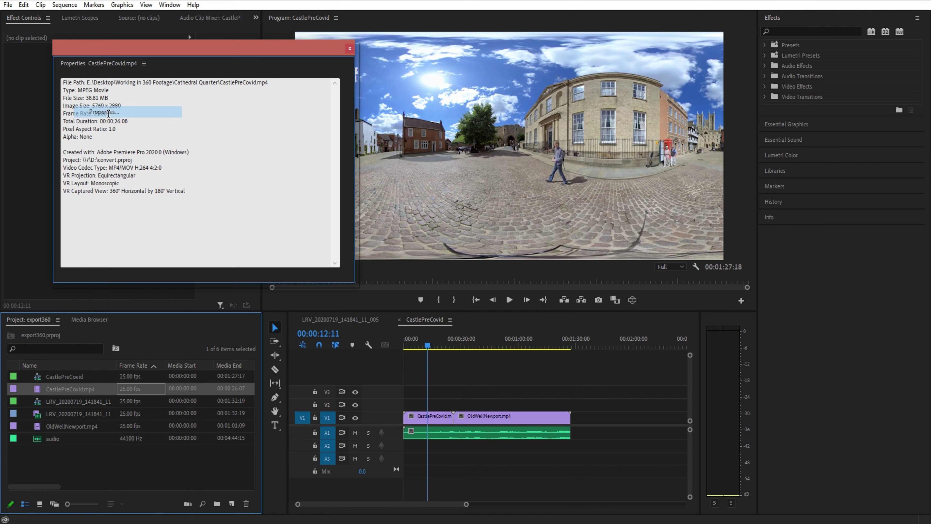
left_click_drag(227, 202, 50, 177)
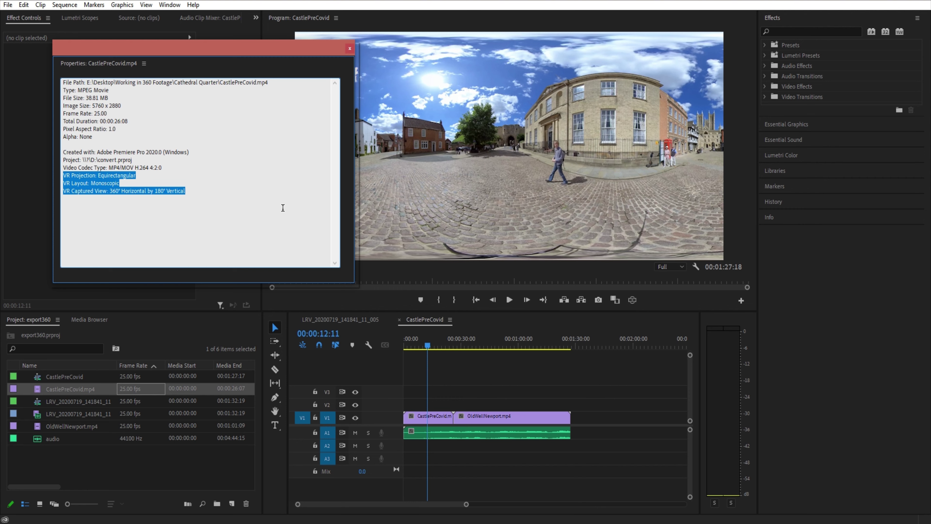
left_click(350, 48)
Step: Scrub through the CastlePreCovid sequence to preview the footage of both 360 clips
left_click(500, 344)
left_click_drag(452, 346, 419, 347)
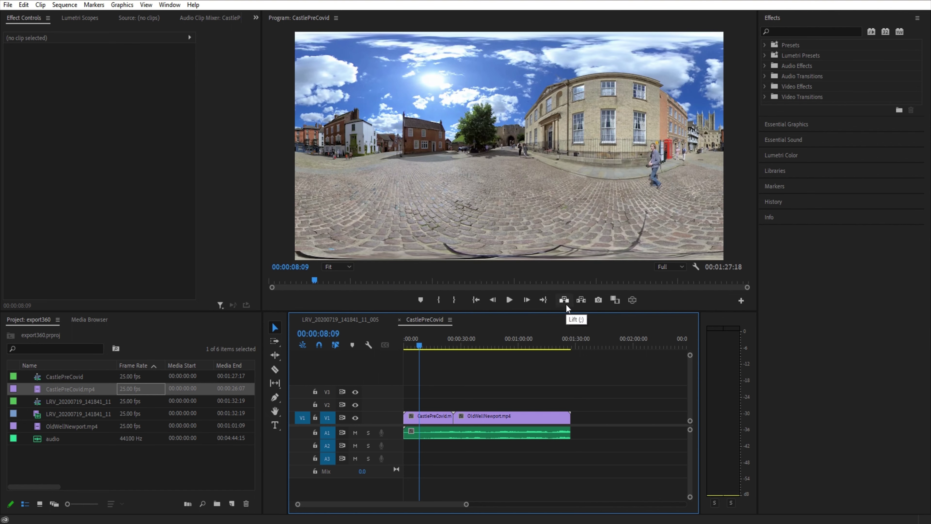
left_click_drag(480, 346, 515, 348)
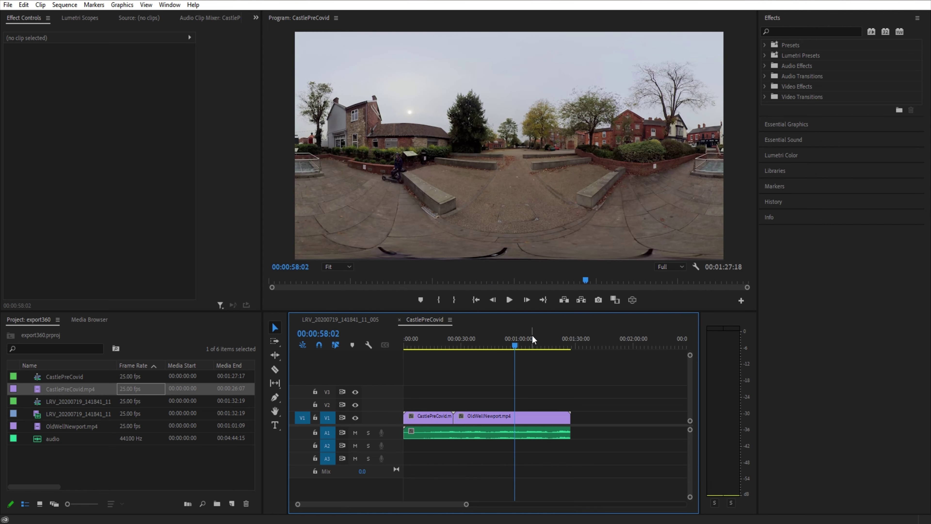
left_click(433, 347)
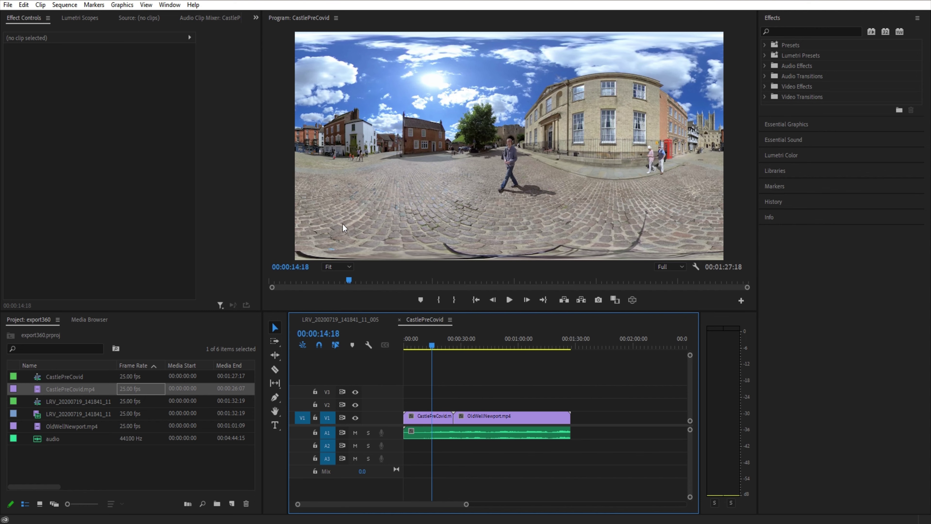
Step: Open the media export settings for the CastlePreCovid sequence and bring up the VR Video options
left_click(8, 5)
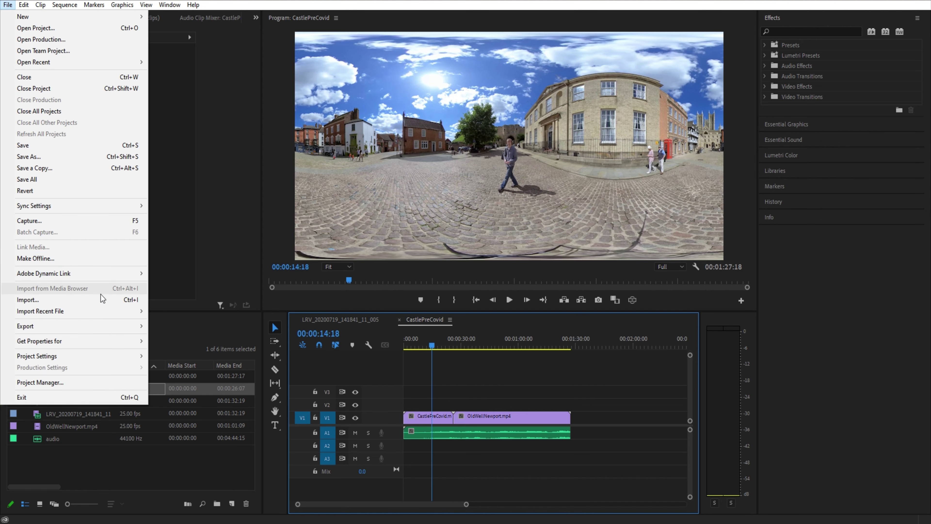
mouse_move(103, 329)
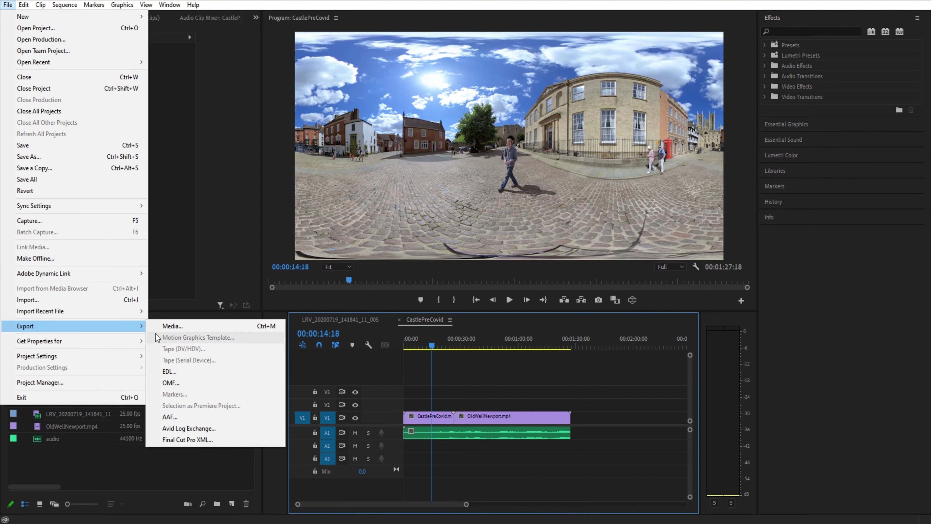
left_click(170, 326)
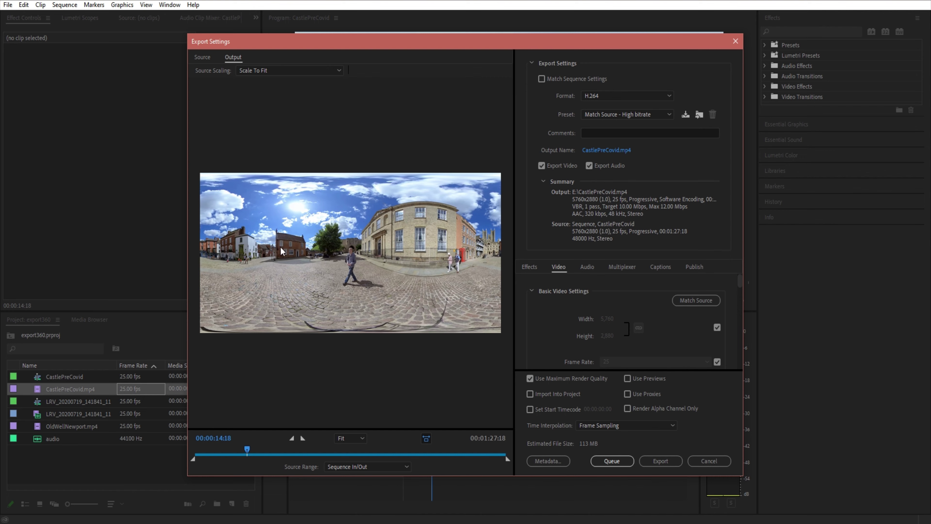
scroll(628, 324, "down", 3)
scroll(569, 324, "down", 8)
scroll(573, 305, "down", 2)
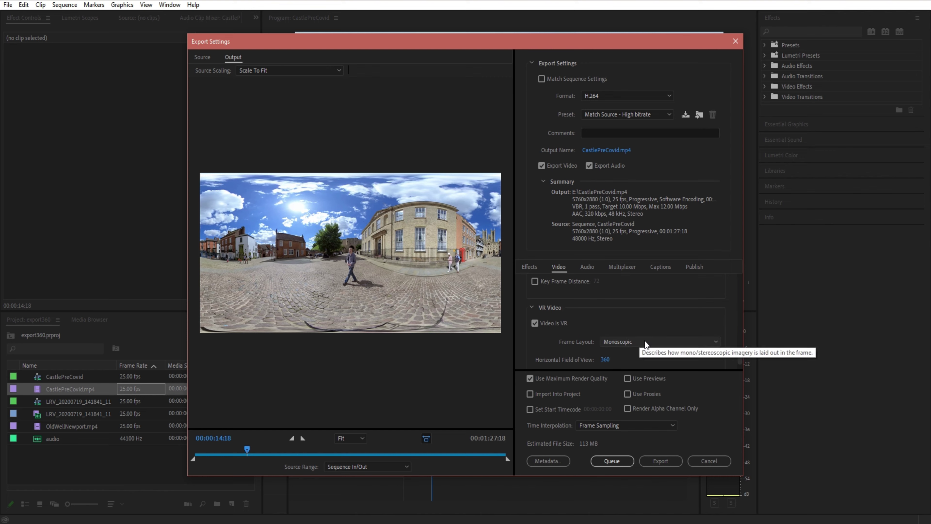
Step: Try the Stereoscopic - Side by Side frame layout for the VR video and return it to Monoscopic
left_click(636, 341)
left_click(627, 347)
left_click(628, 348)
left_click(623, 352)
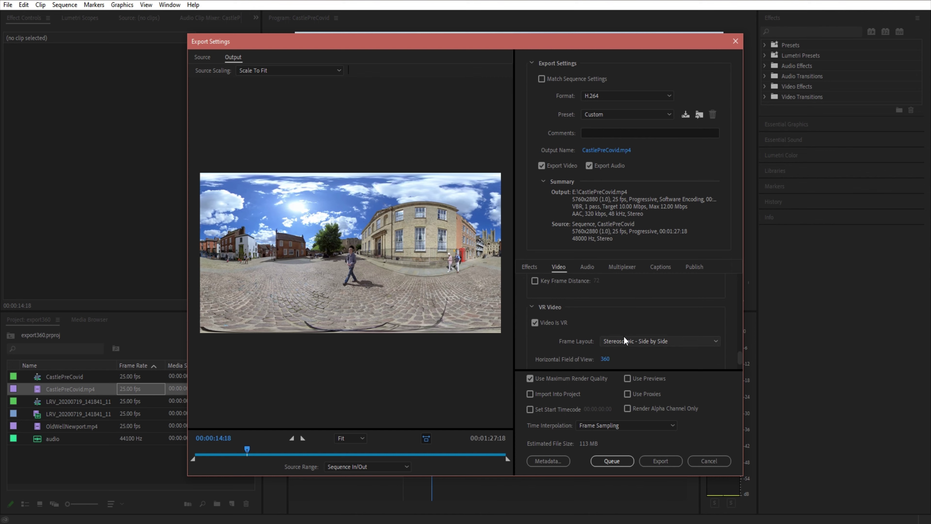
left_click(625, 341)
left_click(634, 355)
scroll(545, 346, "down", 1)
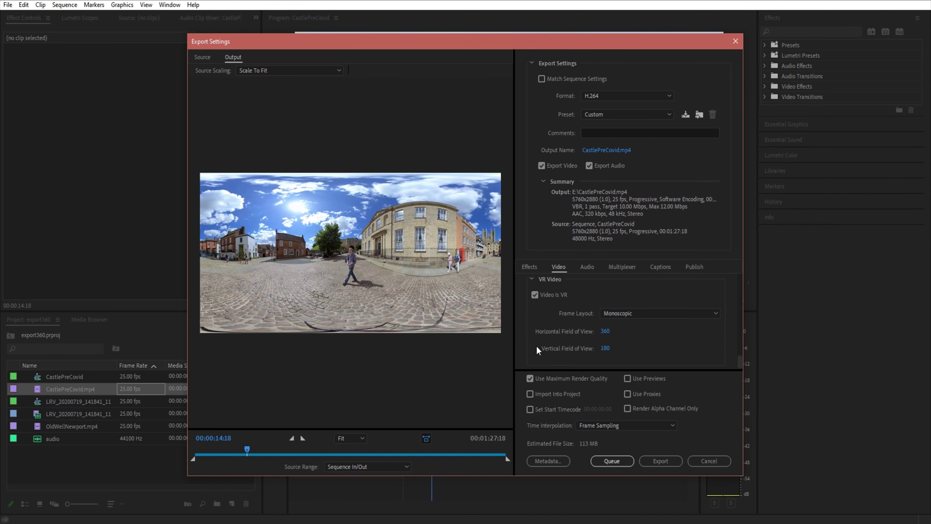
left_click(646, 314)
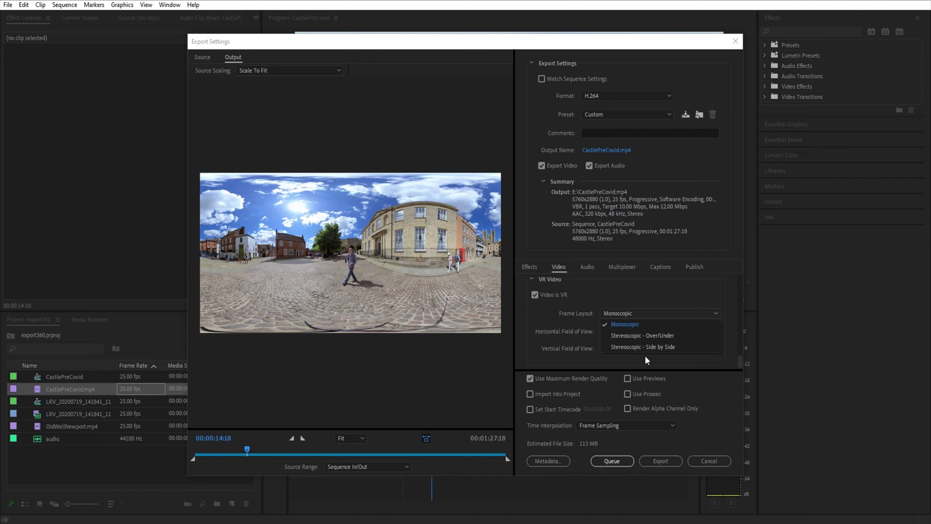
left_click(627, 327)
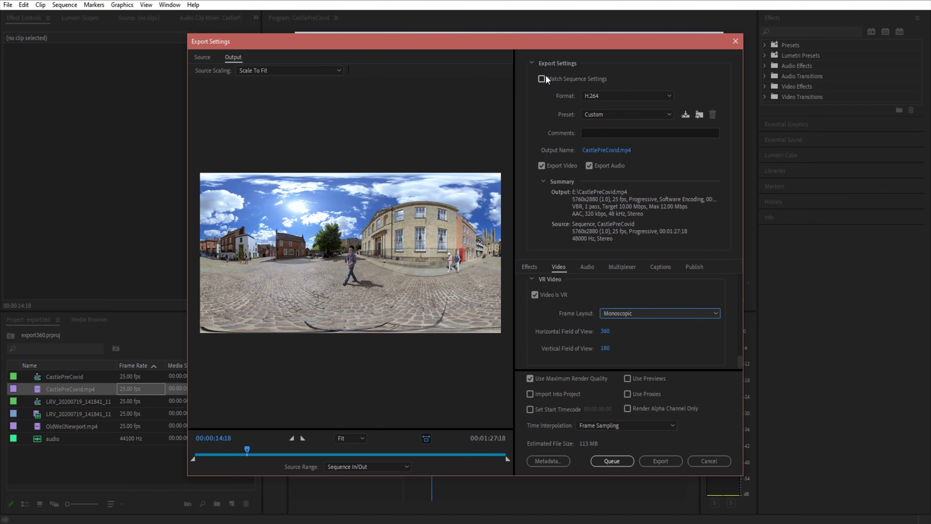
Step: Choose H.264 as the export format with Match Sequence Settings off, and review the VR Video settings
left_click(544, 82)
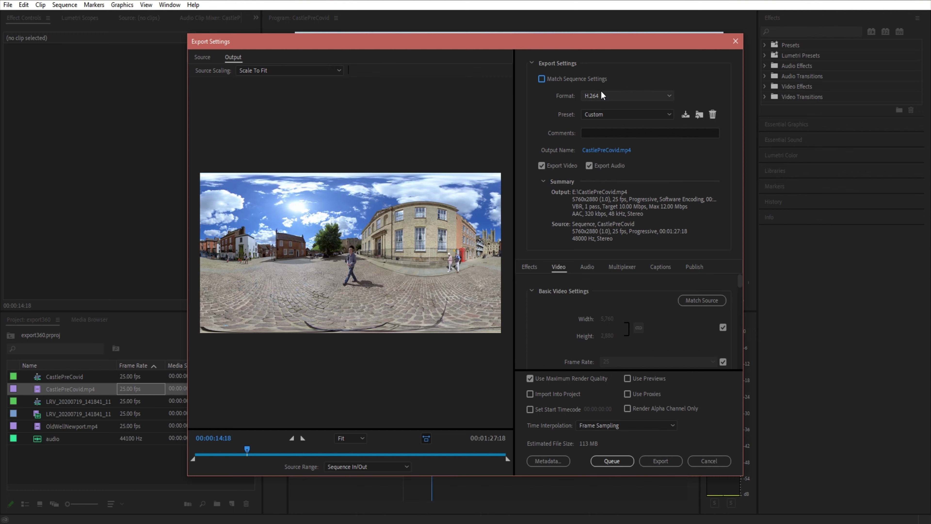
left_click(606, 102)
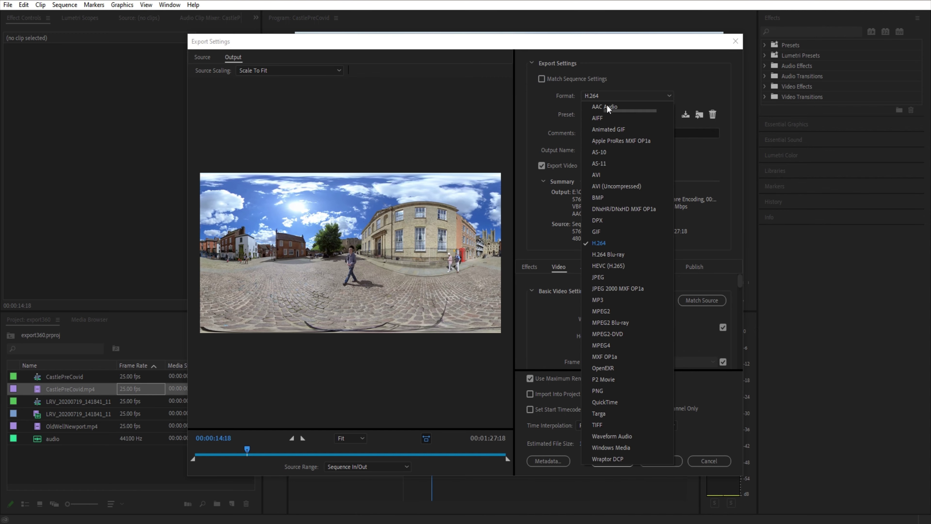
left_click(600, 253)
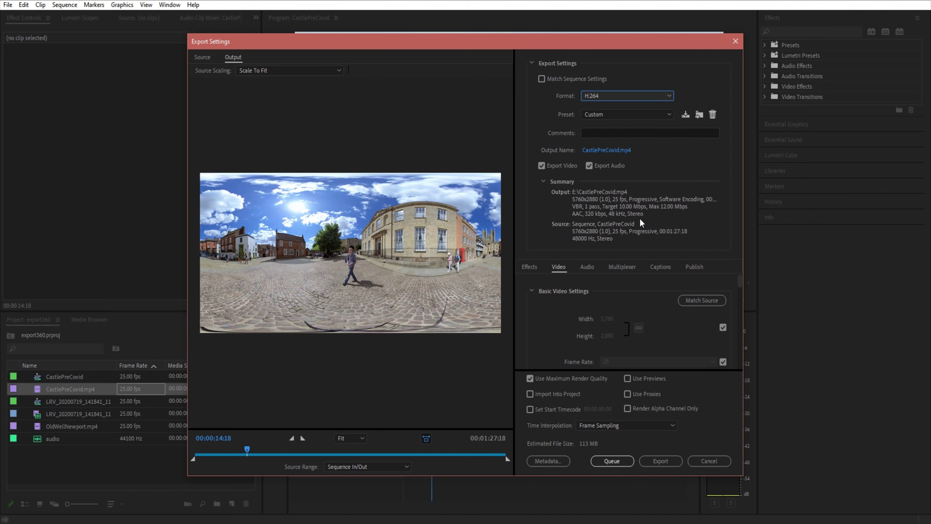
scroll(643, 312, "down", 10)
scroll(639, 328, "down", 5)
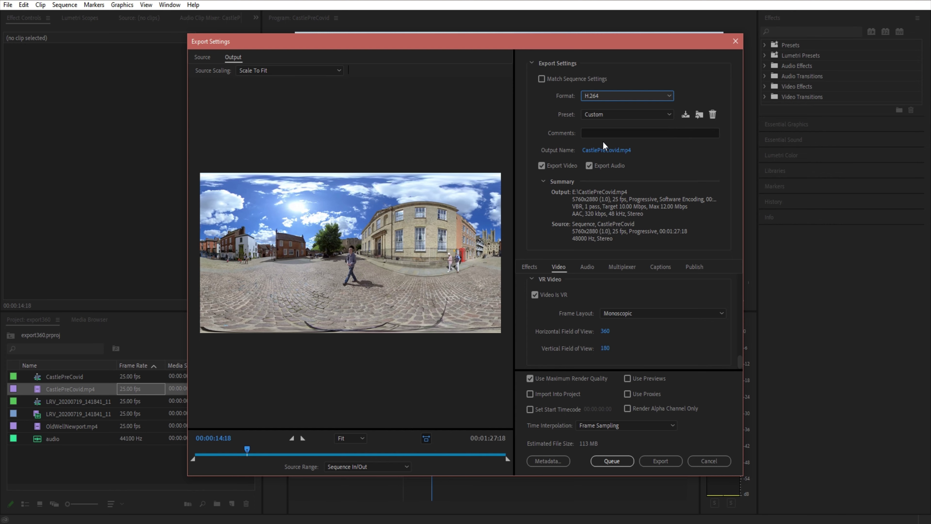
Step: Set the output to CastlePreCovid.mp4 in the Videos folder and export the sequence immediately
left_click(599, 151)
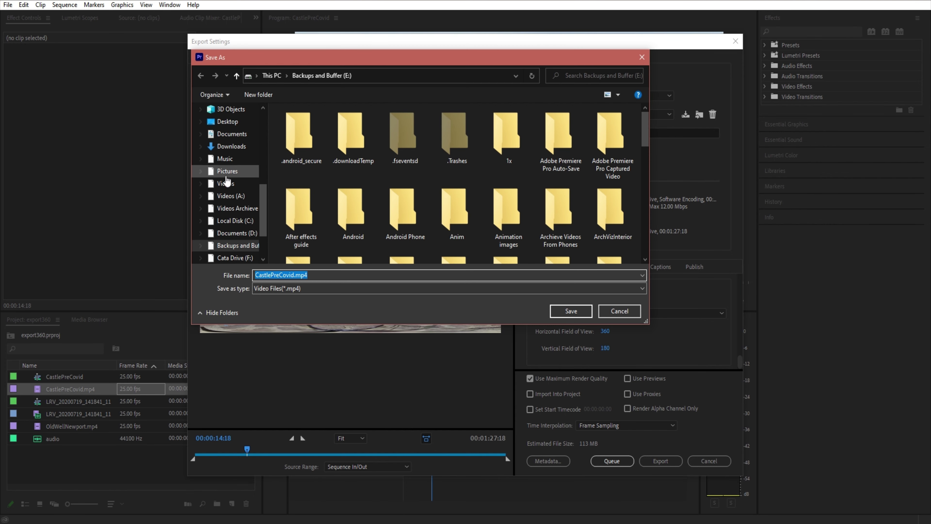
left_click(226, 183)
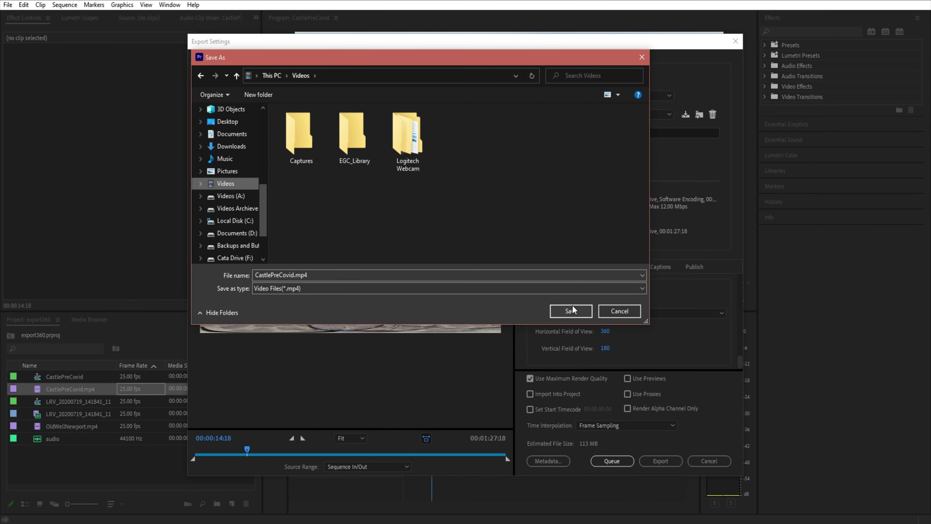
left_click(572, 310)
left_click(660, 460)
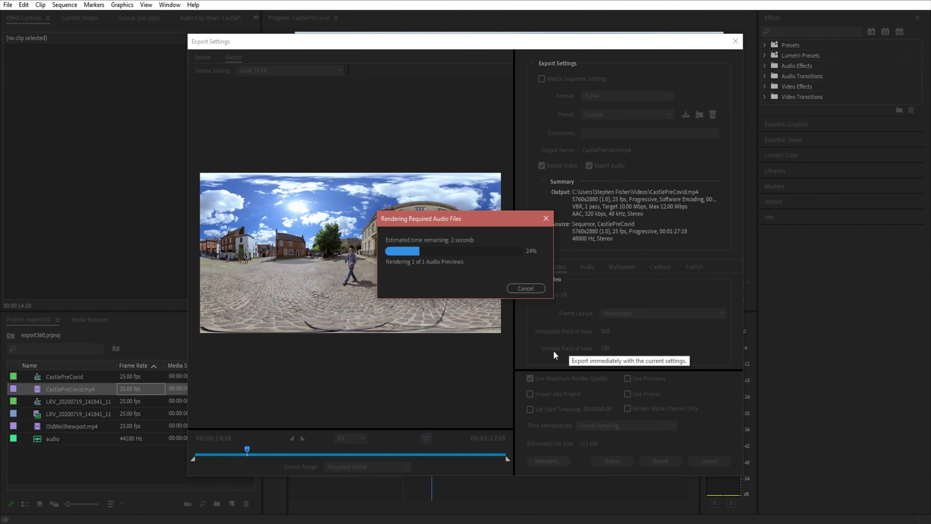